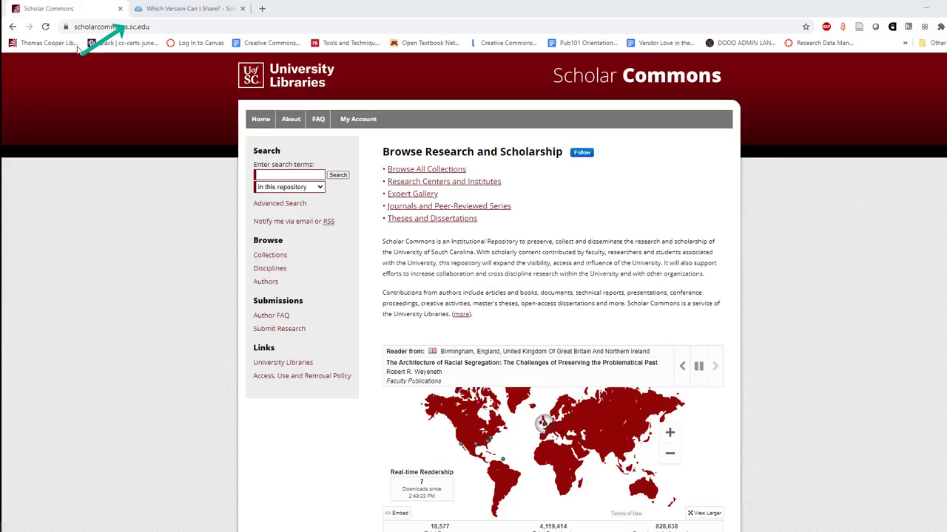
Check the version-sharing guide, then go home to Submit Research and find Faculty Publications
click(159, 8)
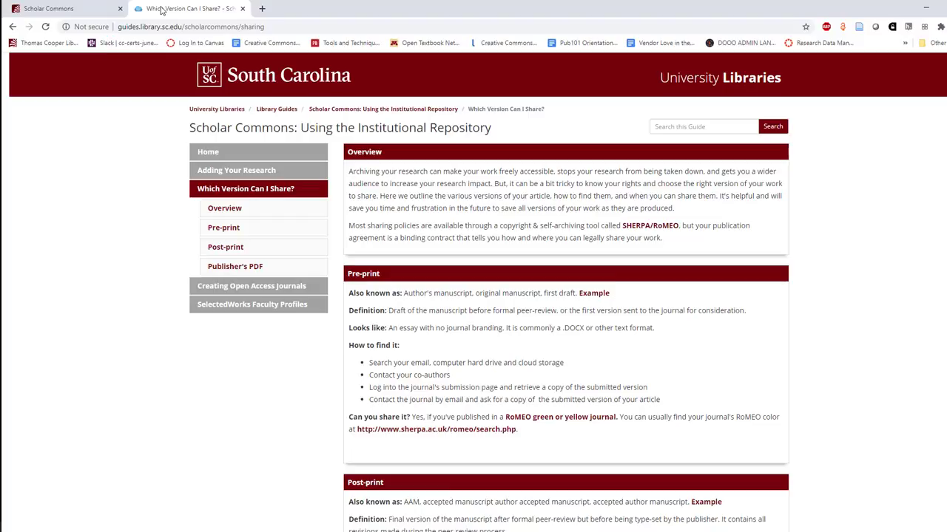
click(55, 11)
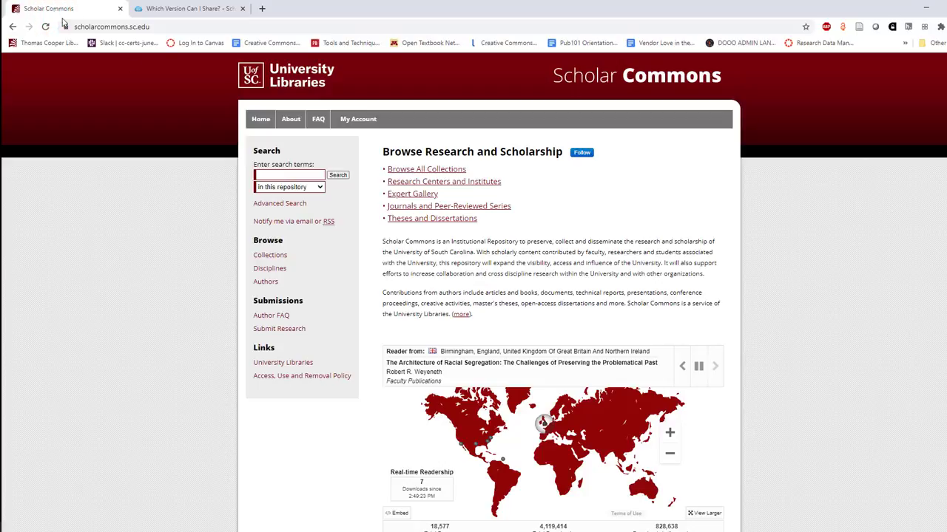
click(285, 335)
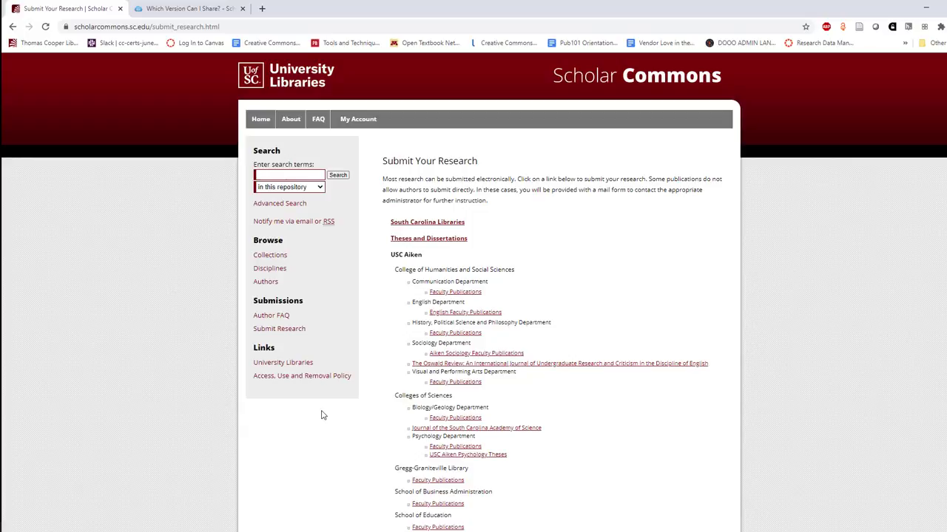
scroll(321, 416, down, 6)
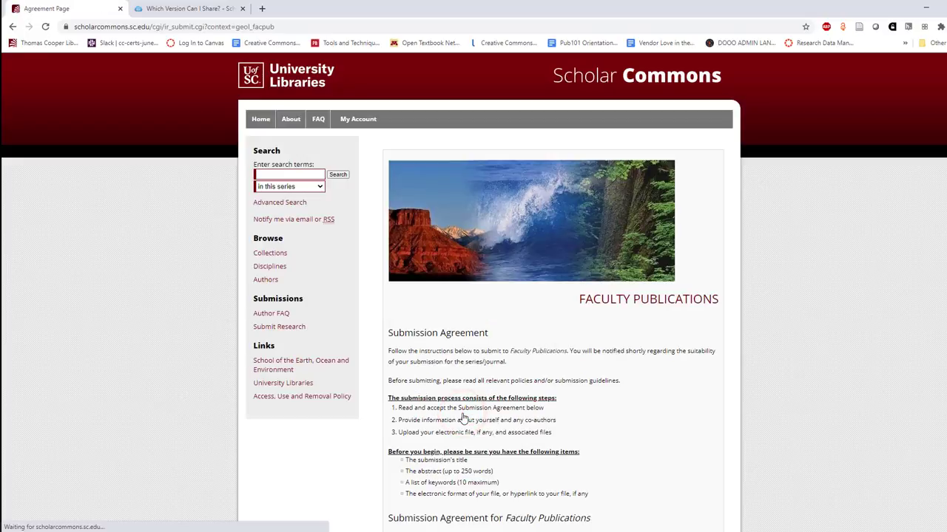
Tick 'Please check this if you agree to the above terms' and continue
scroll(463, 419, down, 2)
scroll(463, 419, down, 1)
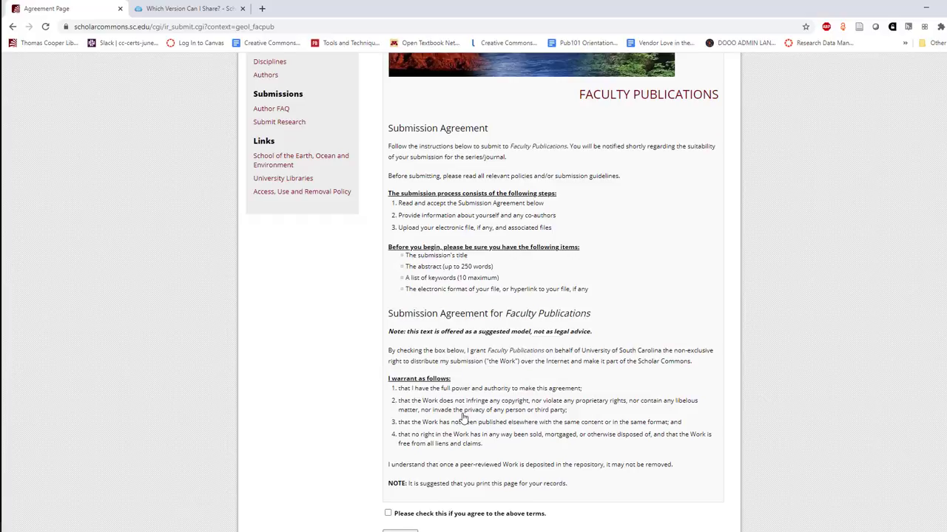
scroll(463, 419, down, 1)
click(388, 437)
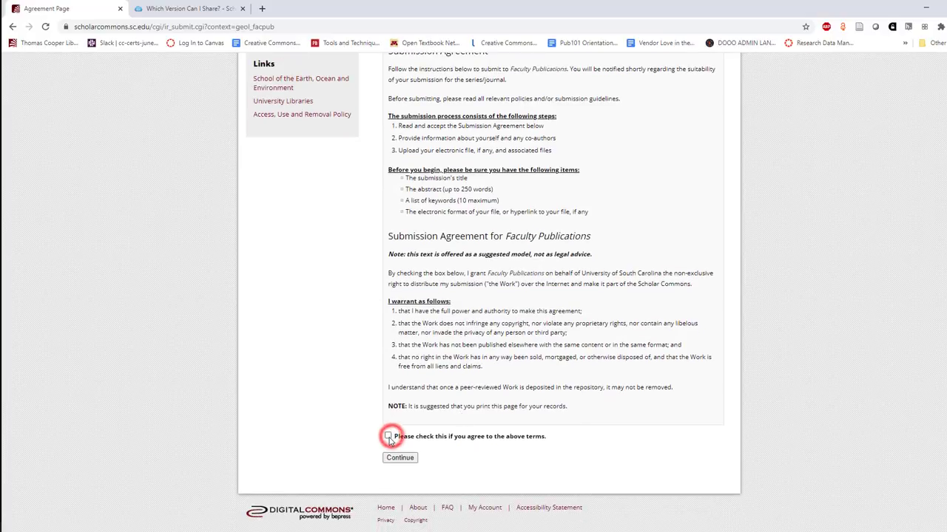
click(392, 458)
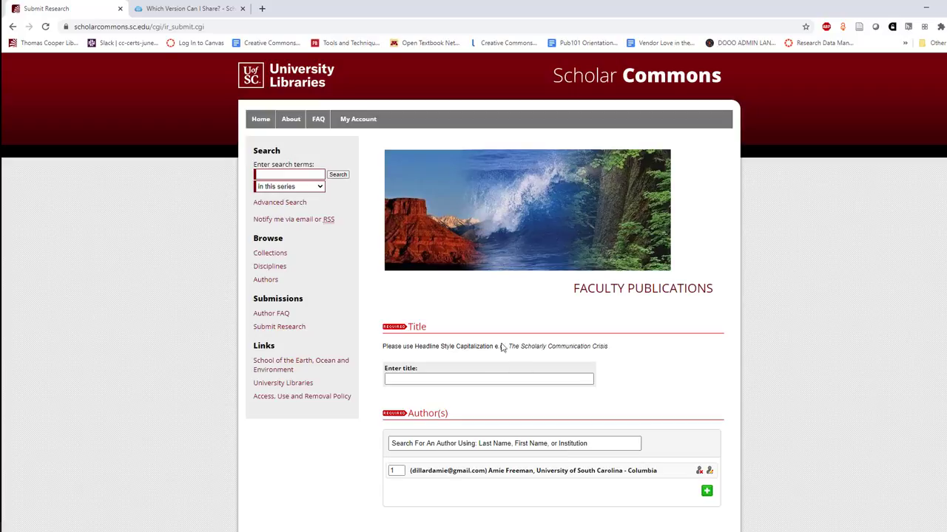
Enter the title 'Open Educational Resources: An Analysis'
click(451, 377)
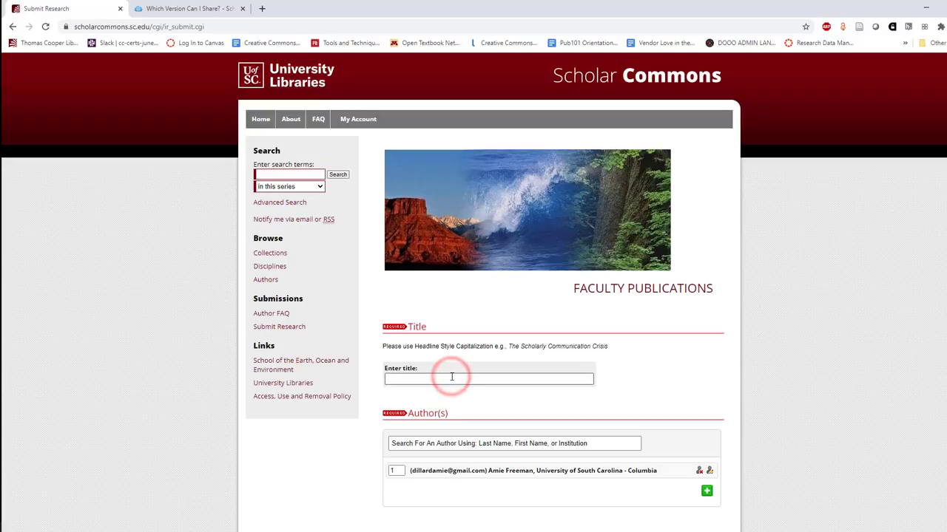
text(Open Educational Resources:)
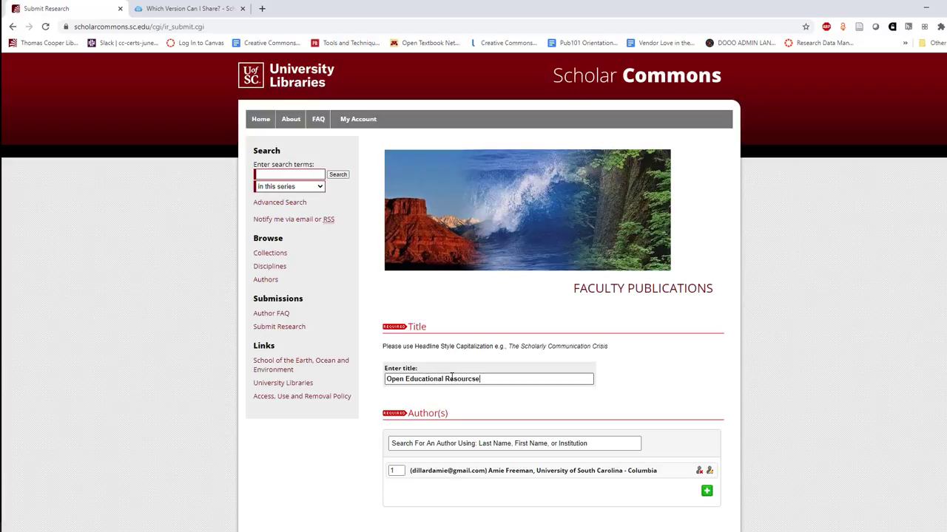
text( An Analysis)
scroll(451, 378, down, 2)
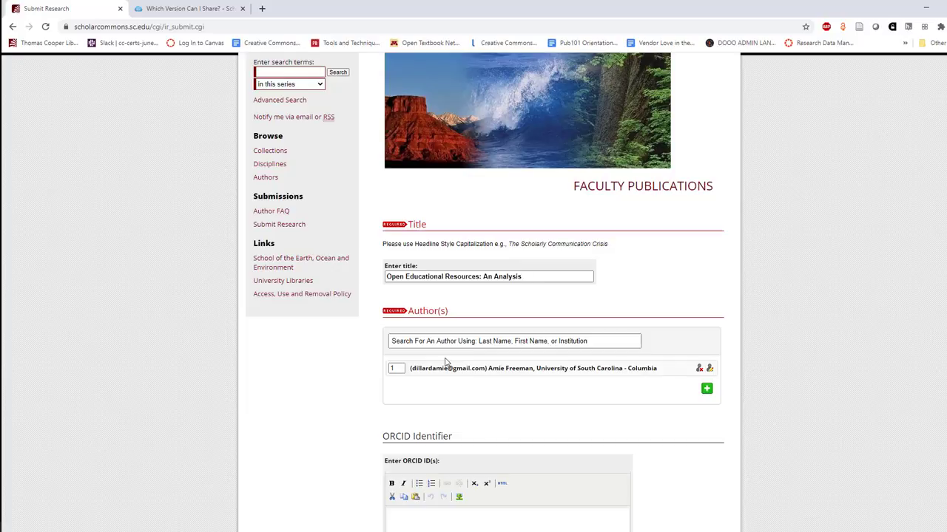
Add two co-author entries with each author's first and last name
click(707, 390)
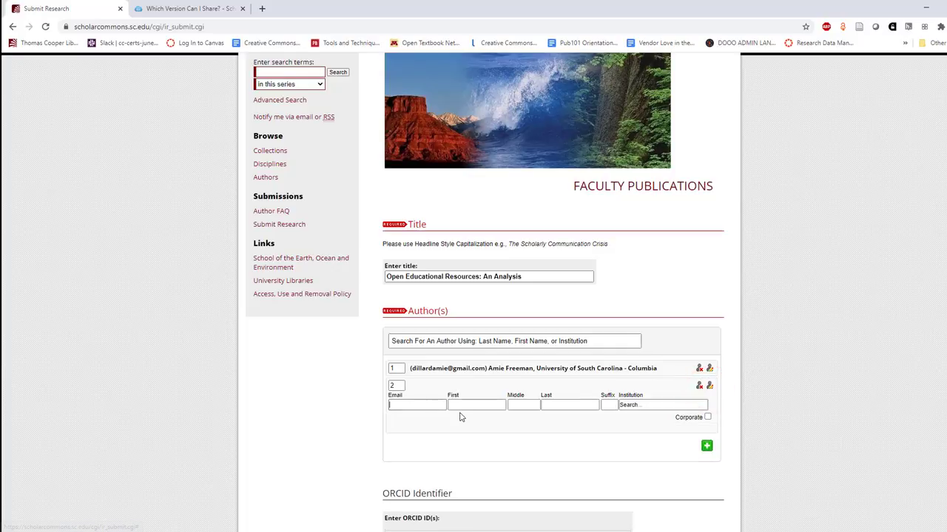
click(460, 405)
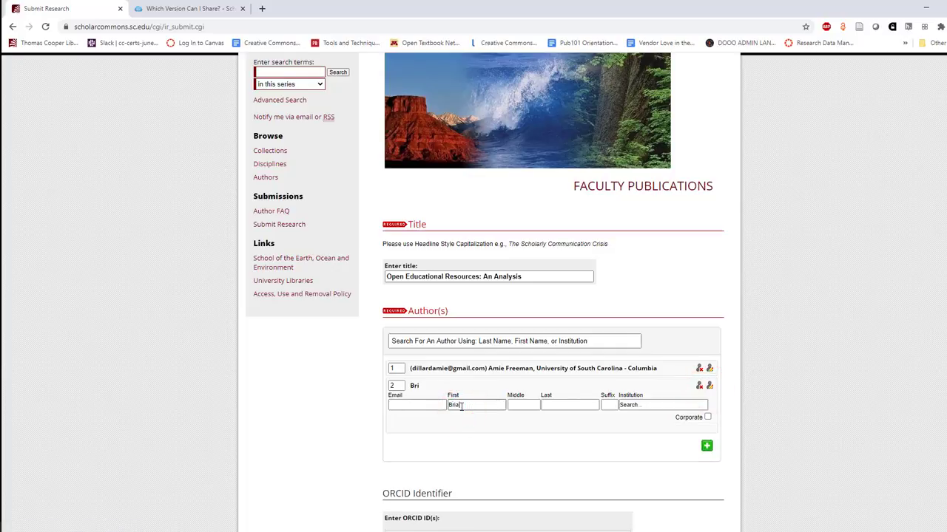
key(Tab)
key(Tab)
click(706, 447)
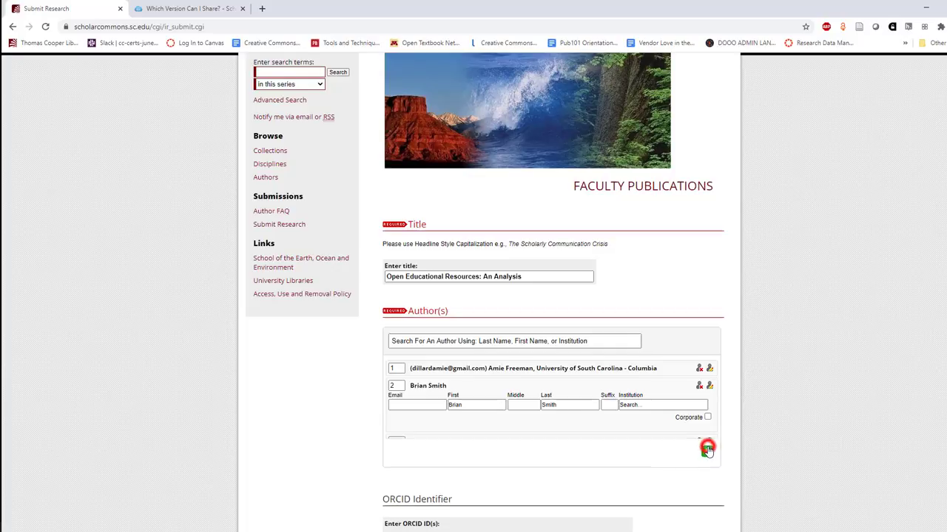
click(487, 423)
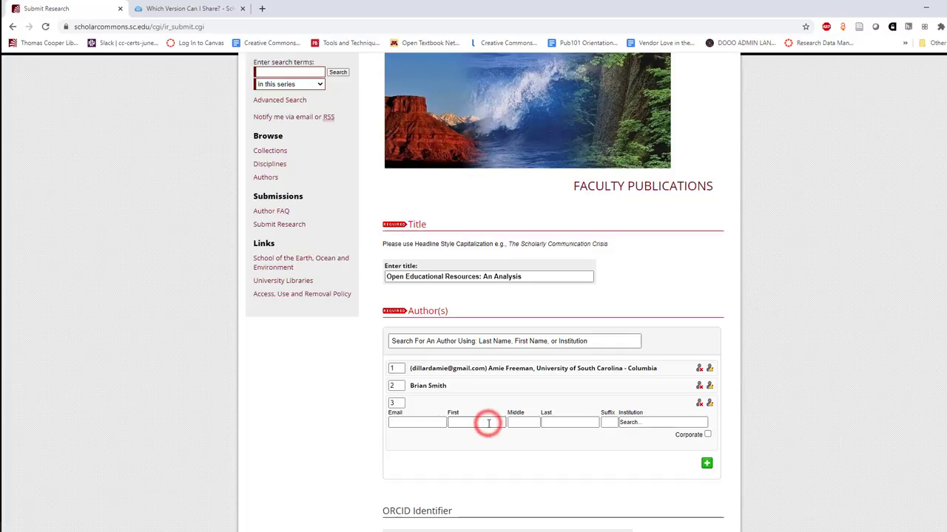
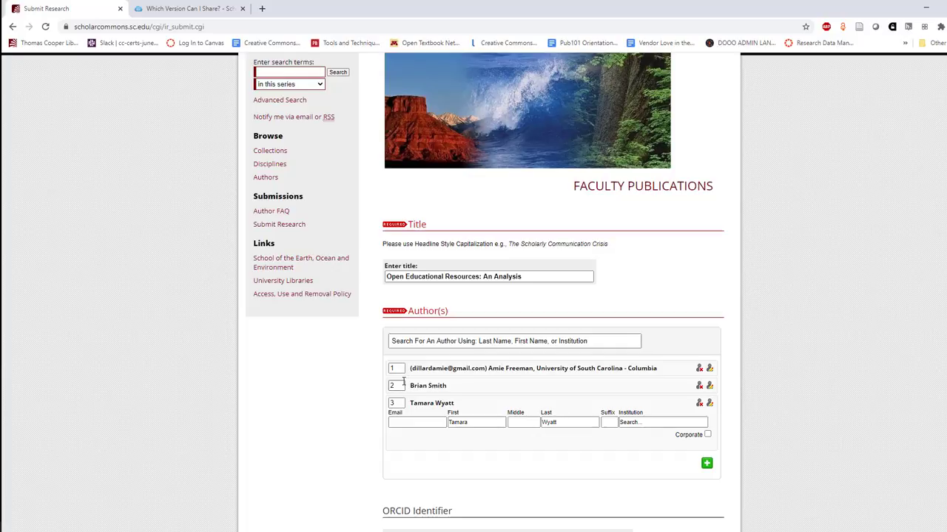
Move the second author to position 1 in the author order
click(396, 386)
text(1)
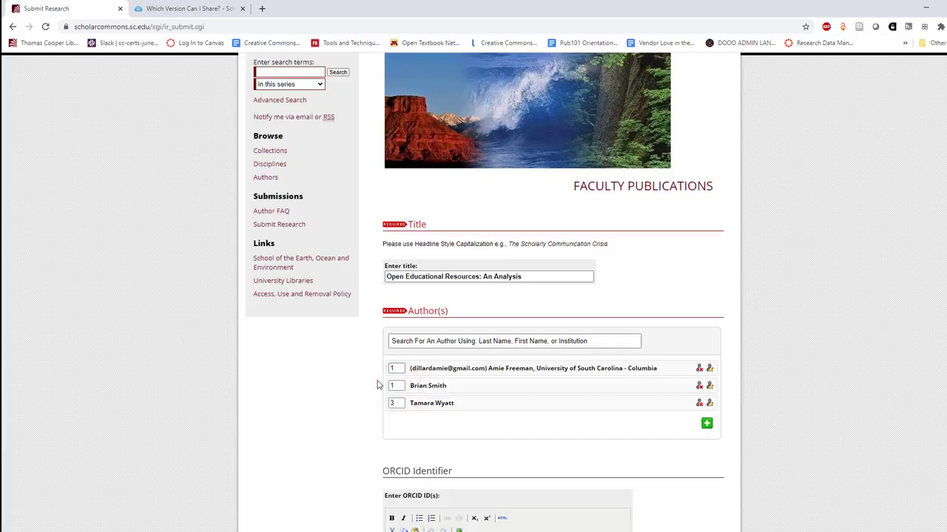
click(376, 384)
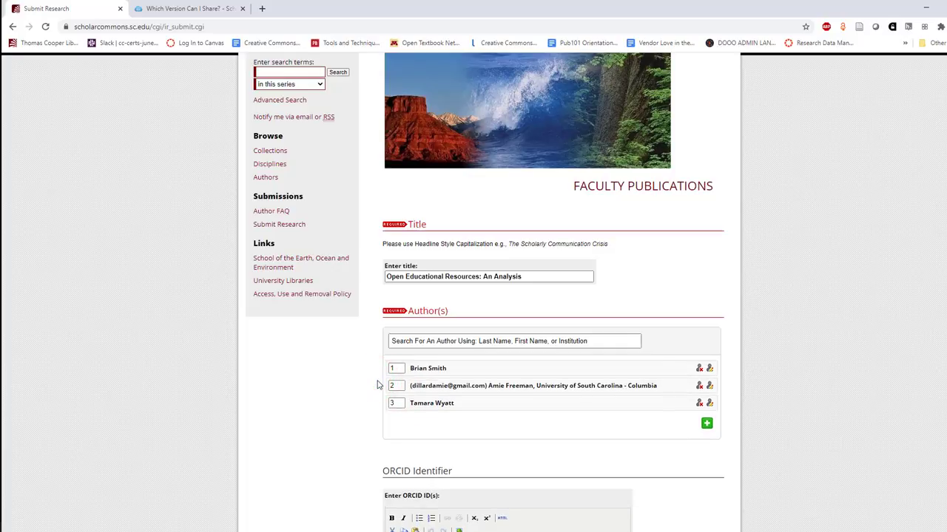
scroll(376, 384, down, 2)
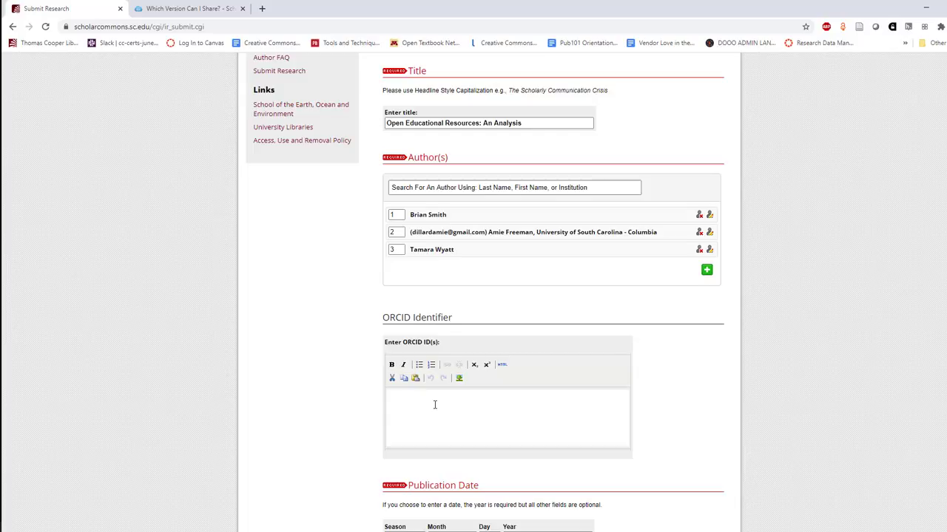
Enter publication year 2020 and journal name Journal of Libraries
scroll(435, 404, down, 2)
click(521, 385)
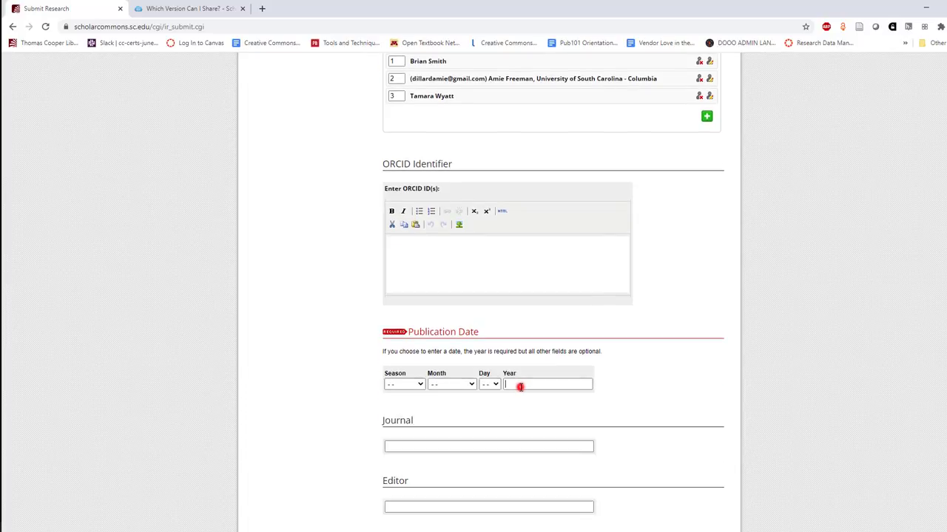
text(2020)
scroll(495, 382, down, 2)
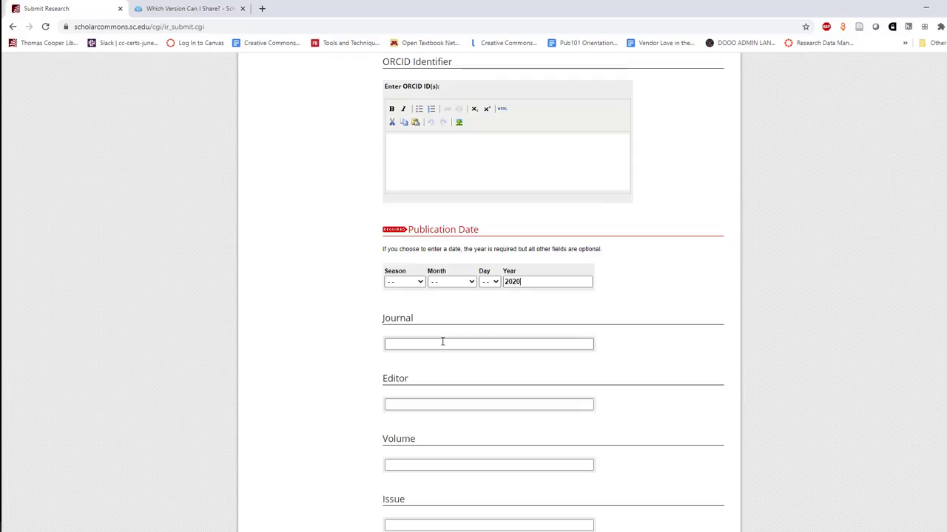
click(442, 341)
text(Journal of Libraries)
Enter volume 8, first page 1 and last page 10
scroll(443, 342, down, 2)
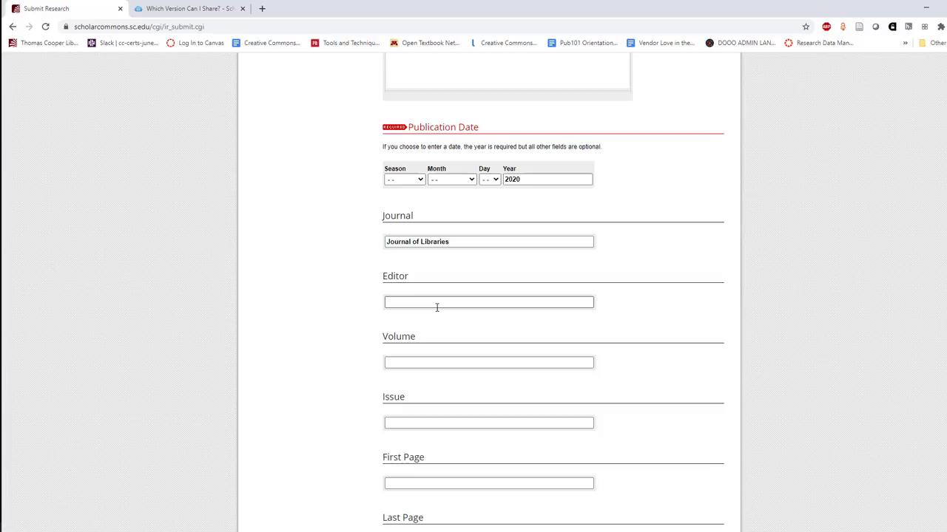
click(431, 361)
text(8)
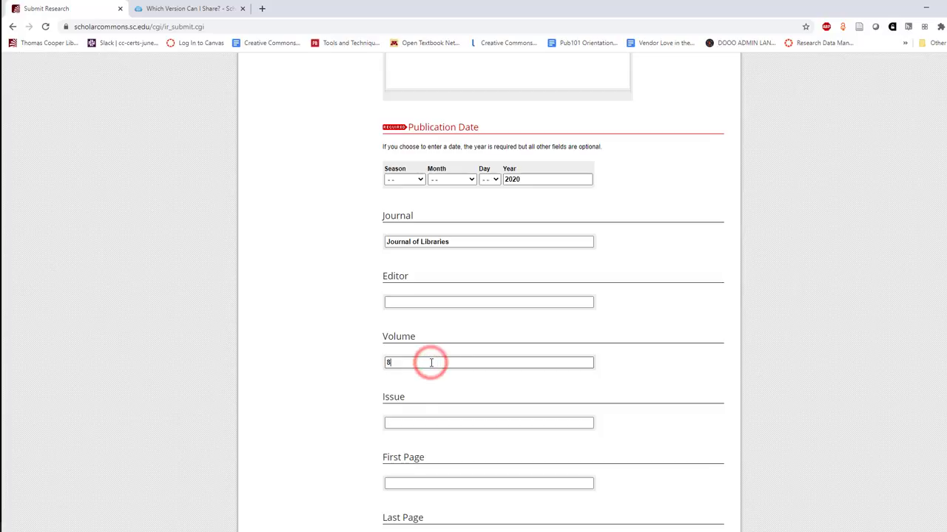
scroll(431, 361, down, 1)
scroll(431, 361, down, 3)
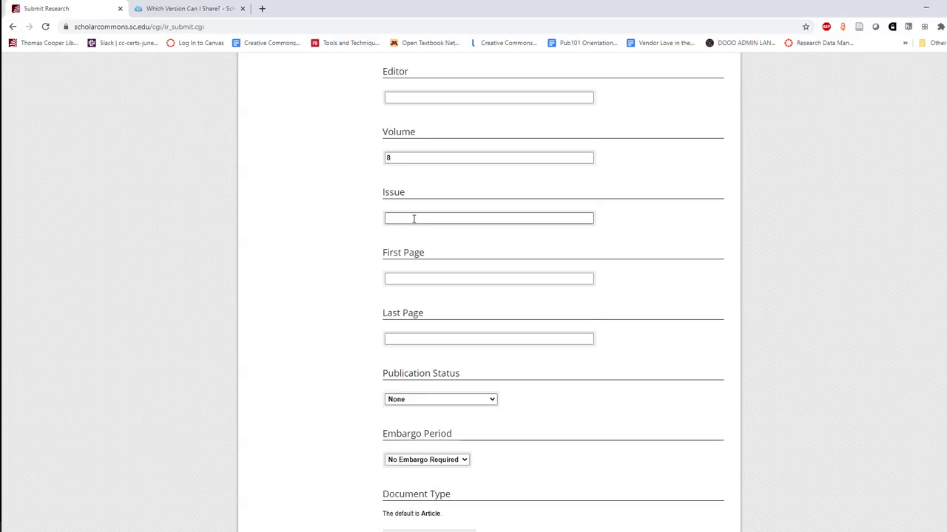
click(409, 277)
text(1)
click(404, 340)
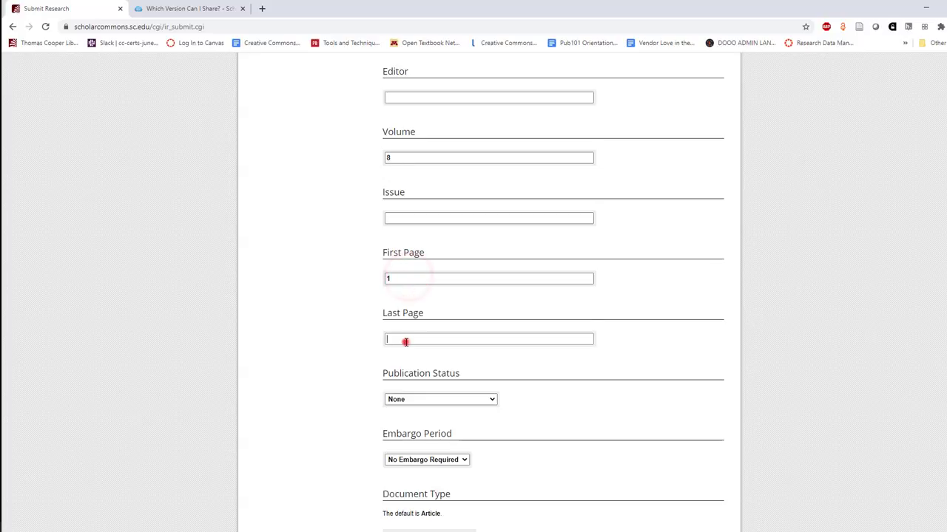
text(10)
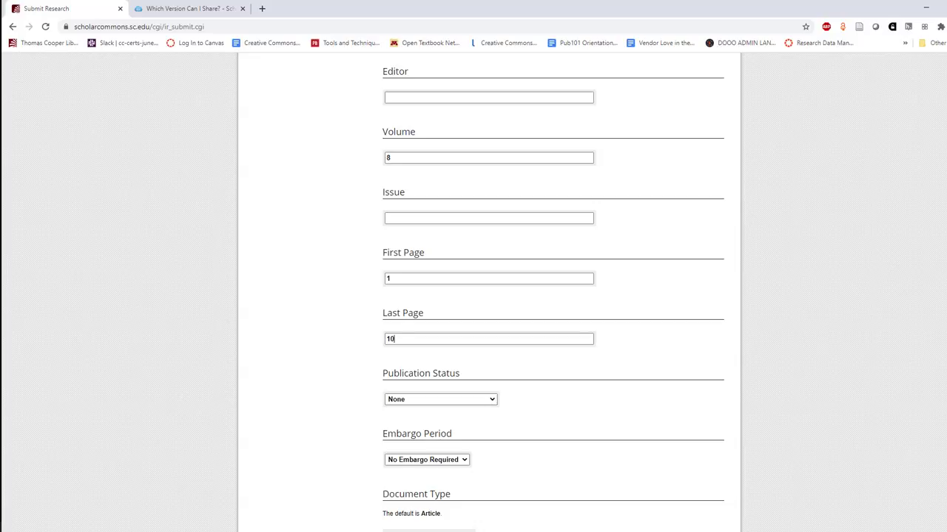
click(414, 400)
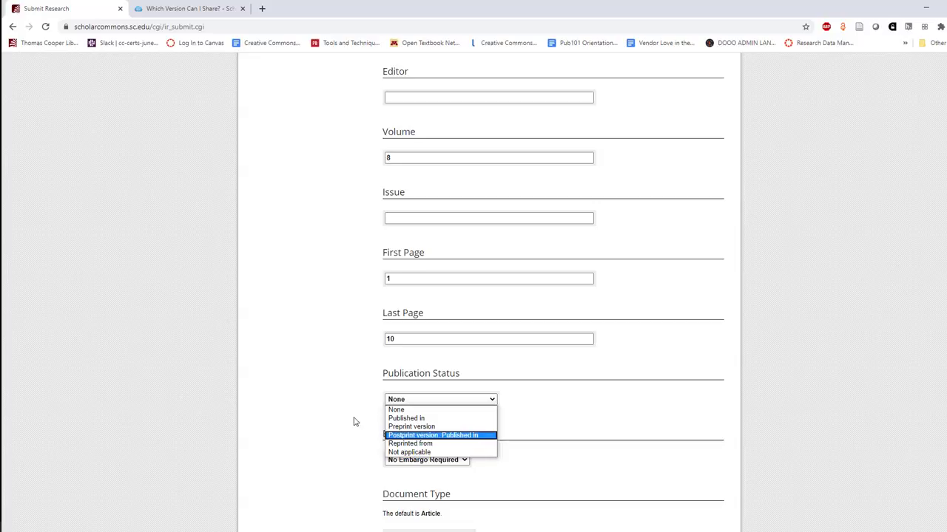
scroll(352, 419, down, 4)
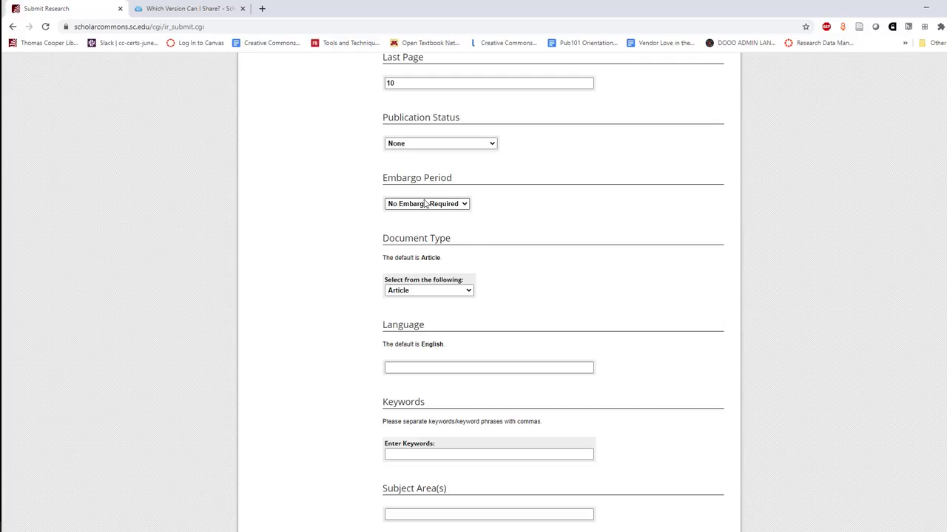
click(425, 203)
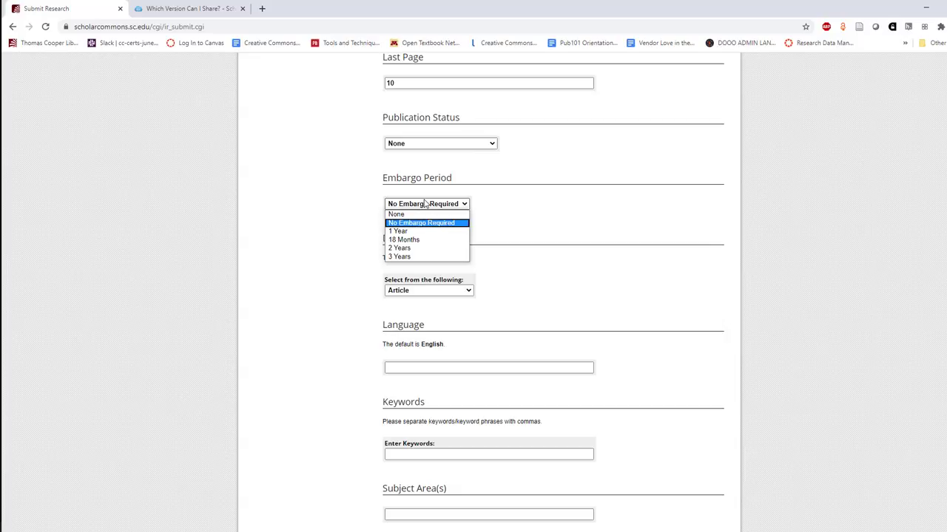
click(342, 203)
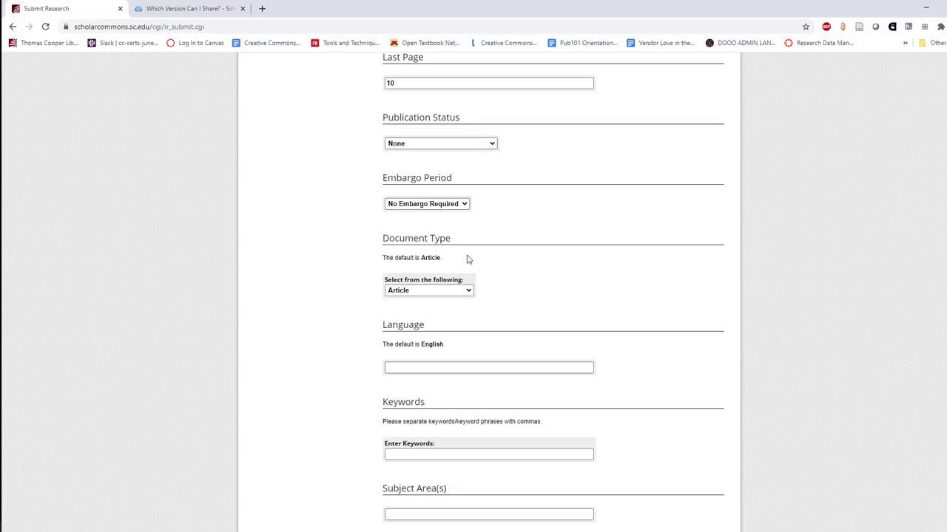
click(437, 293)
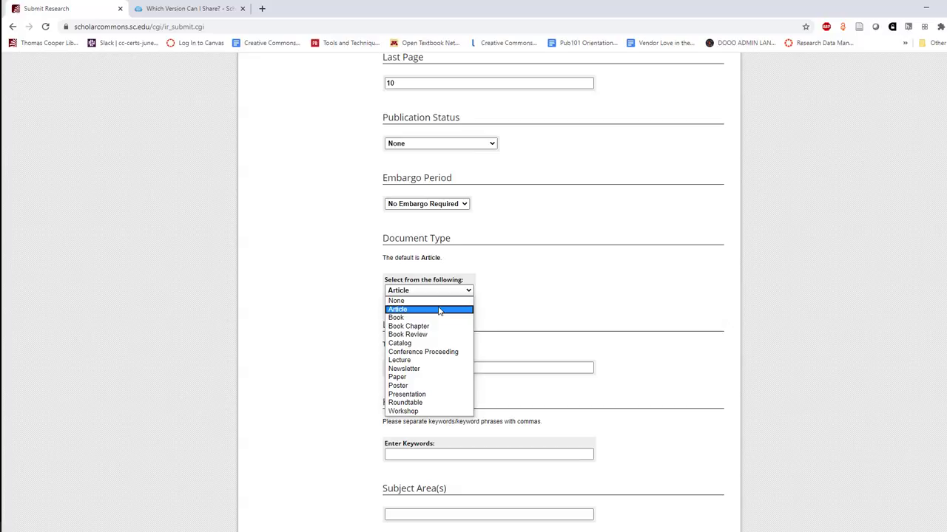
click(439, 310)
scroll(438, 311, down, 1)
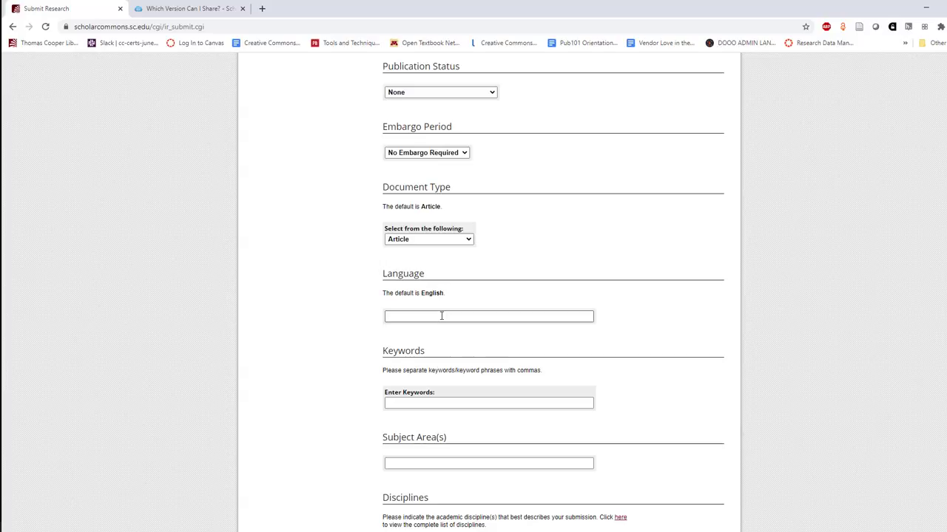
Enter the keywords 'open educational resources, OER, impact'
scroll(441, 315, down, 1)
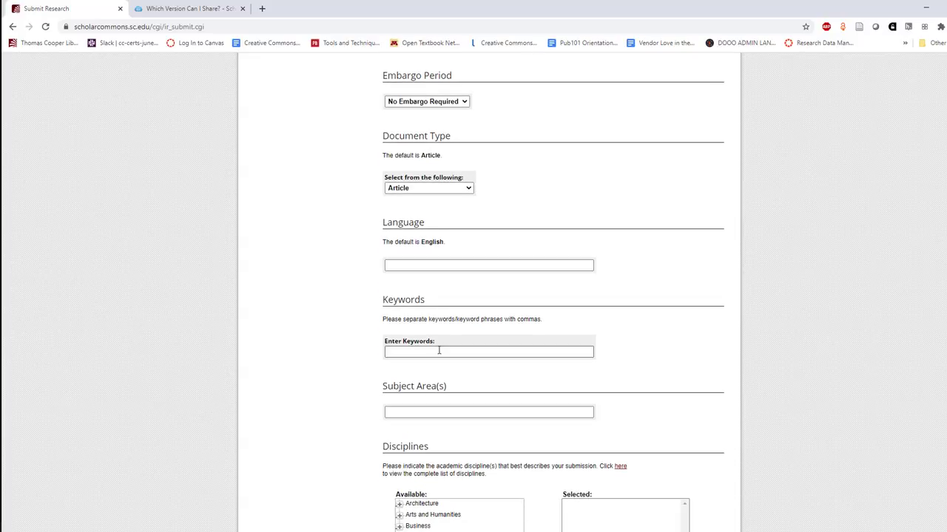
click(438, 351)
text(open educational resources, OER, )
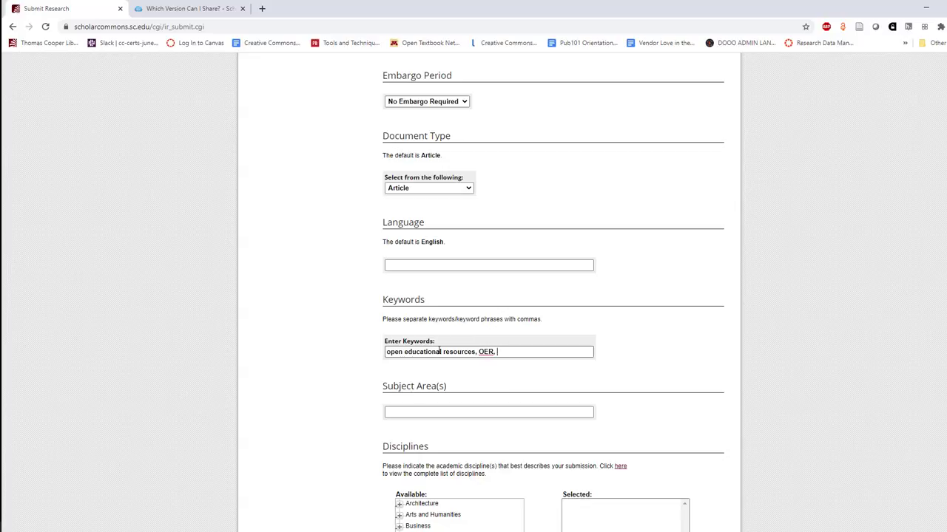
text(impact)
Expand Education in the Available disciplines and select it
scroll(439, 353, down, 1)
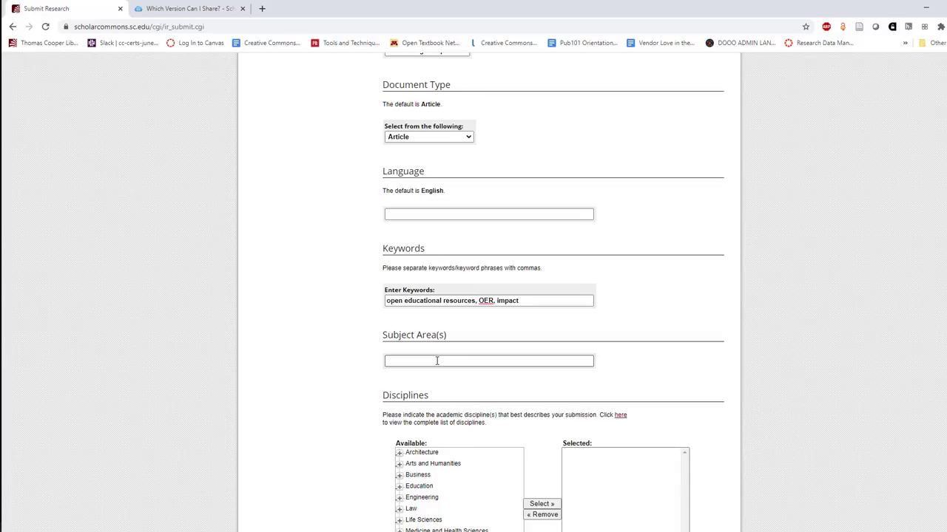
scroll(438, 361, down, 4)
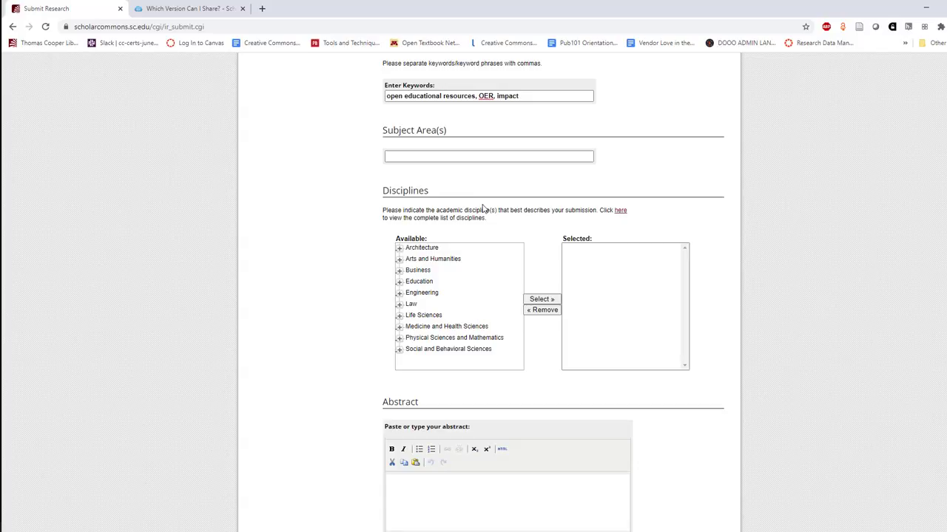
click(420, 281)
click(541, 299)
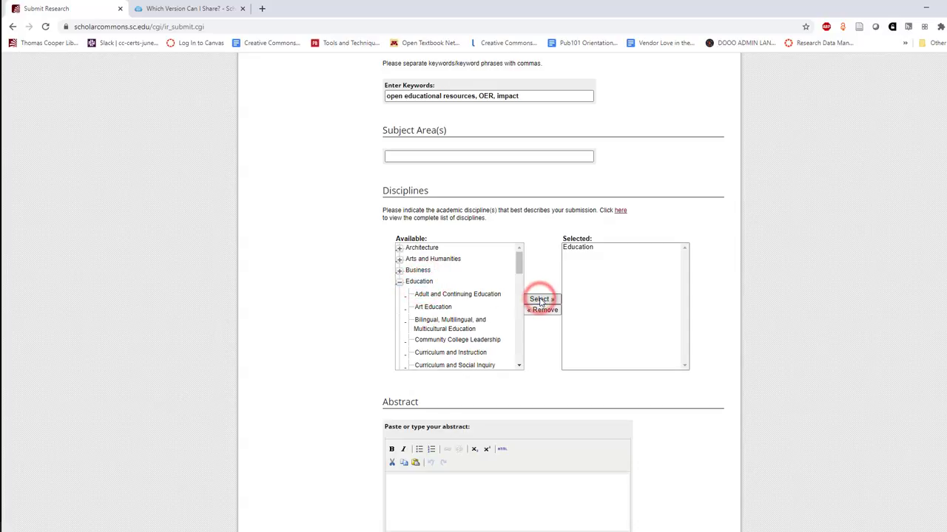
scroll(441, 311, down, 3)
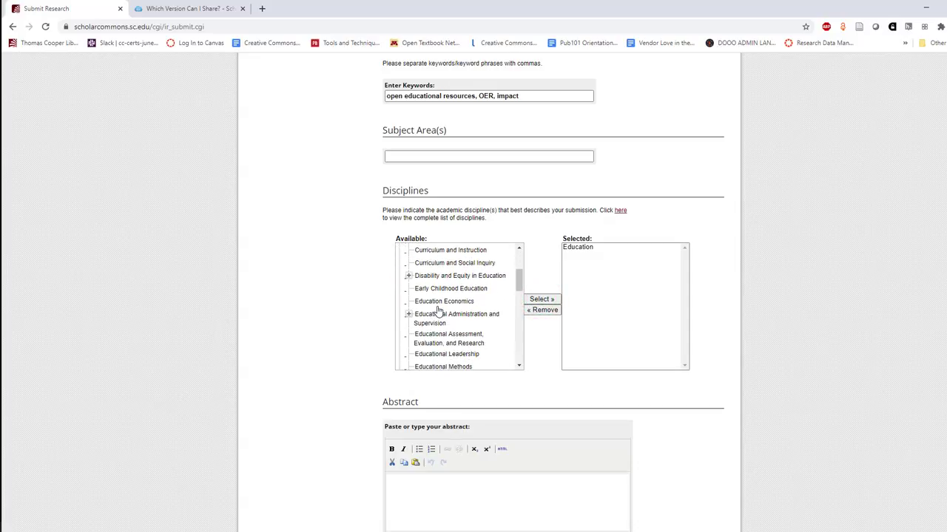
scroll(395, 398, down, 3)
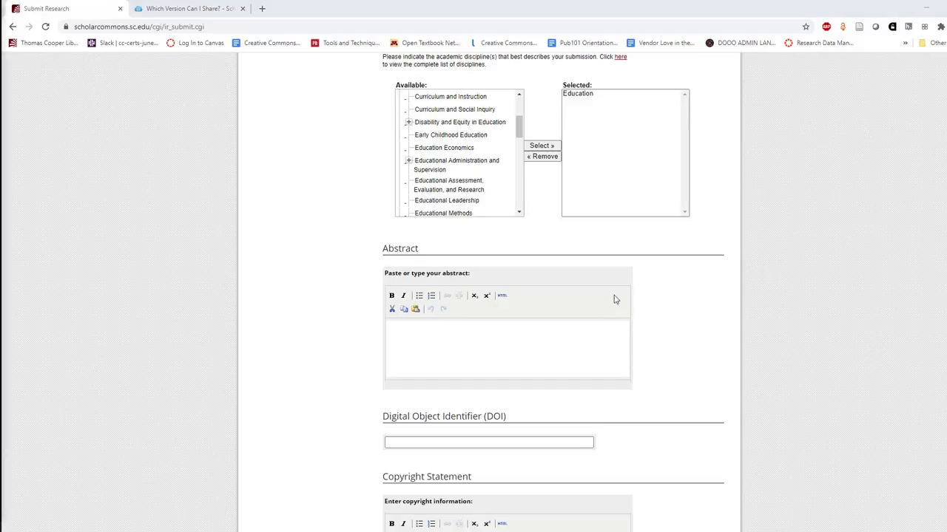
Paste the Open Educational Resources abstract into the Abstract field
click(483, 336)
text(Open Educational Resources (OER), teaching tools that can be customized by faculty and freely accessed by students, have proven to positively impact student success. In this work, we will describe historical textbook usage trends, the shifting landscape of course materials in higher education, and how OER has been proven to boost student success.)
click(348, 323)
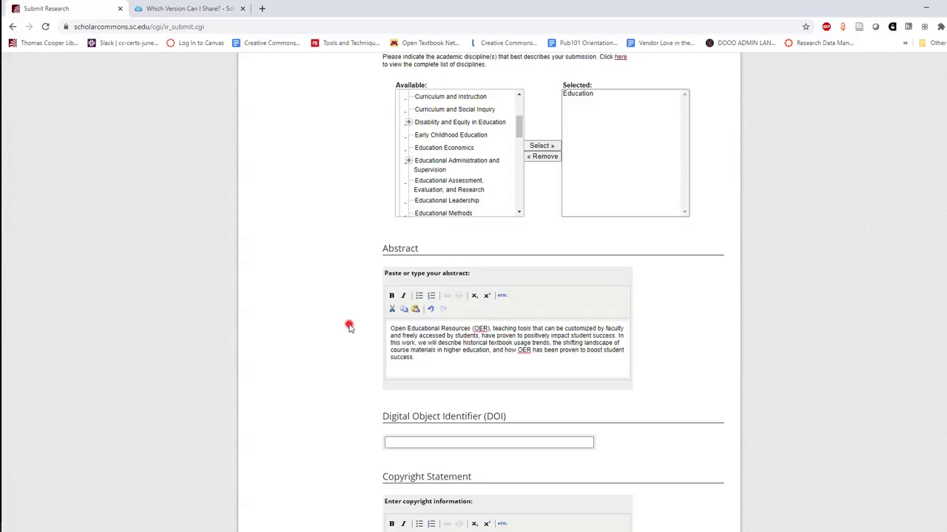
scroll(348, 323, down, 4)
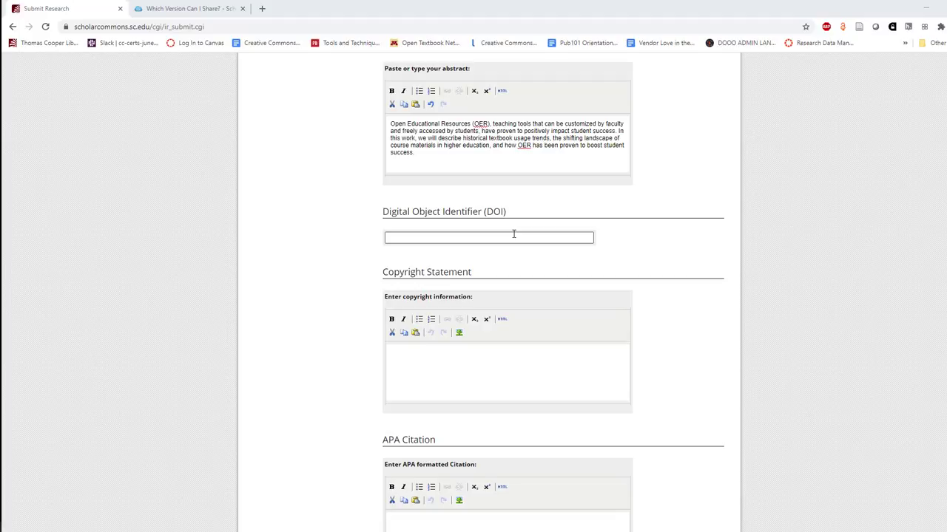
Enter the copyright statement '© The Authors, 2020'
click(450, 373)
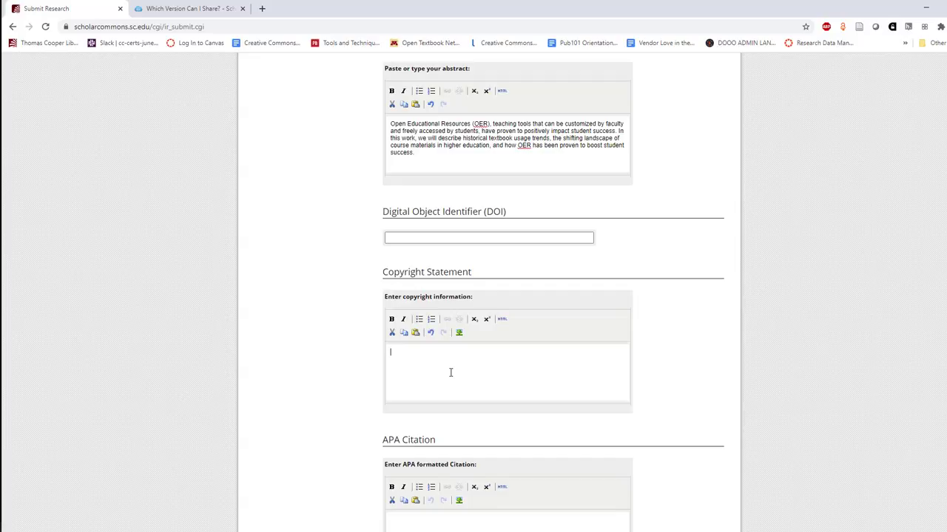
text(© The Authors, 2020)
scroll(292, 338, down, 1)
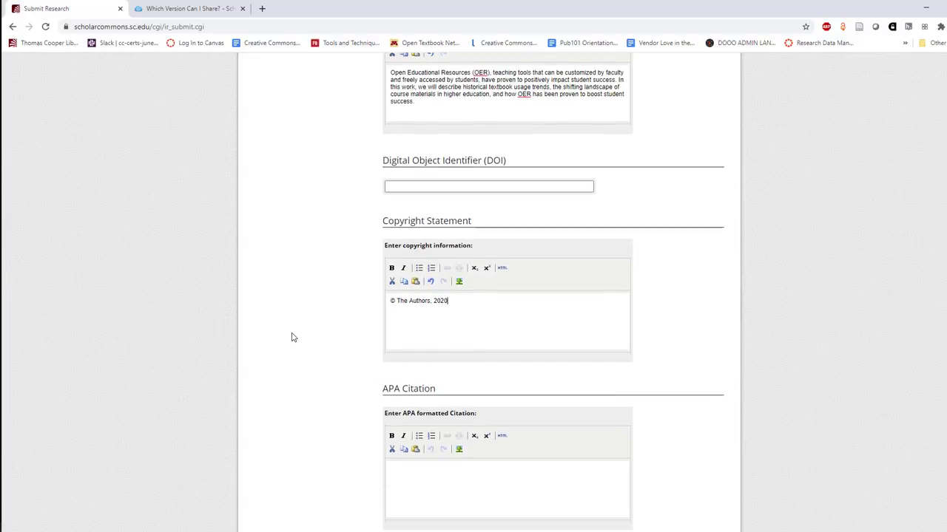
scroll(292, 338, down, 2)
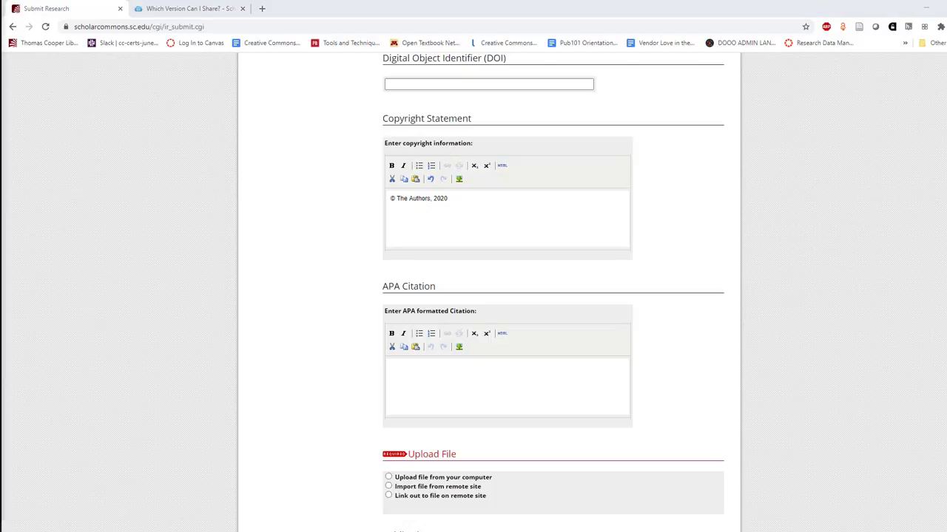
Paste the 2020 Journal of Libraries APA reference, 8(1), 1–10, into APA Citation
click(446, 378)
text(Smith, B., Freeman, A., & Wyatt, T. (2020). Open educational resources: An analysis. Journal of Libraries, 8(1), 1–10.)
click(303, 383)
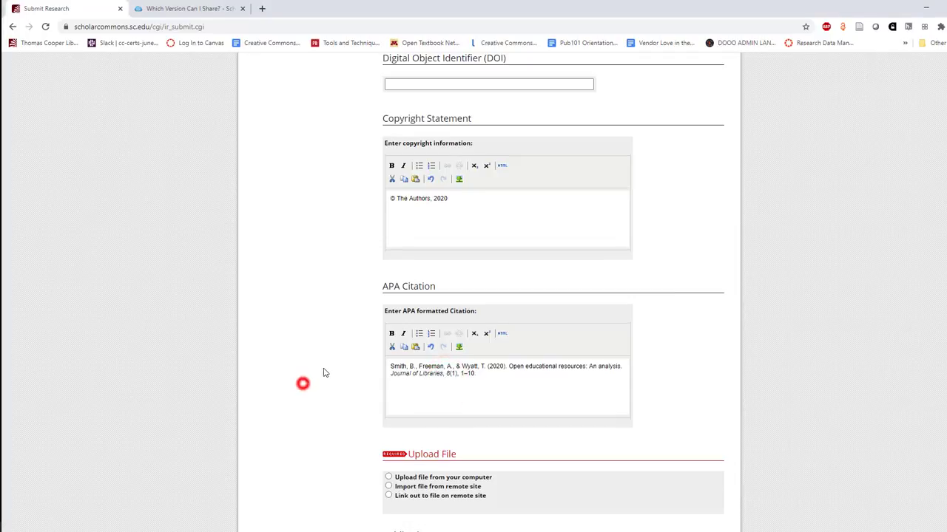
scroll(302, 383, down, 3)
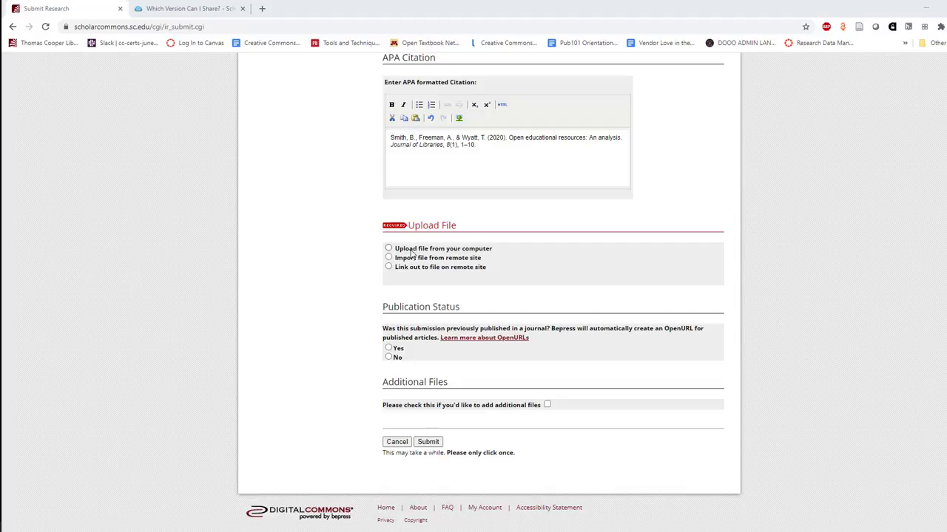
Upload 'Open educational resources_An analysis.pdf' from Documents as the full-text file
click(411, 249)
click(407, 304)
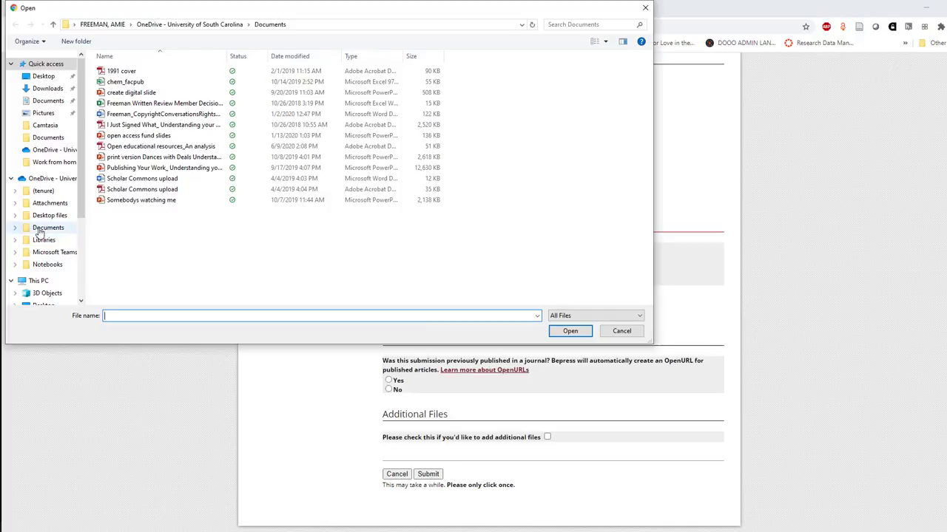
click(39, 228)
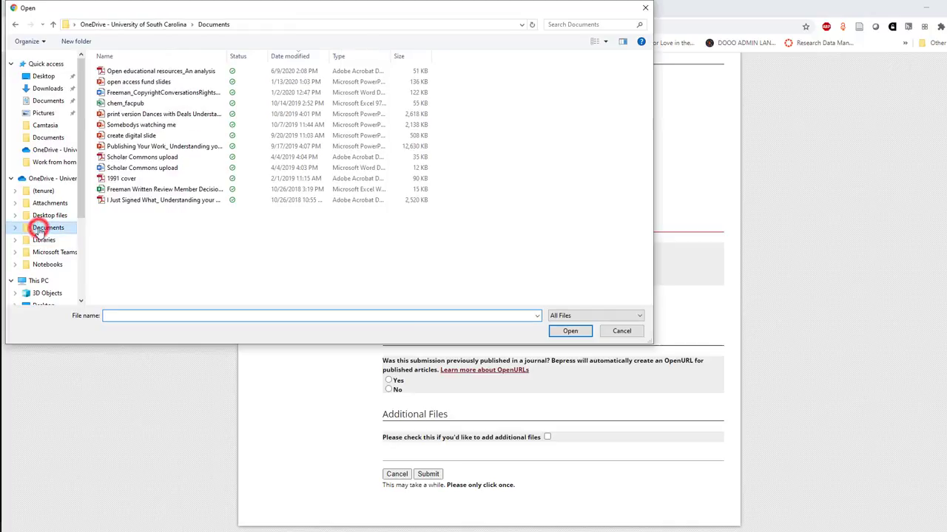
double_click(163, 71)
scroll(302, 301, down, 1)
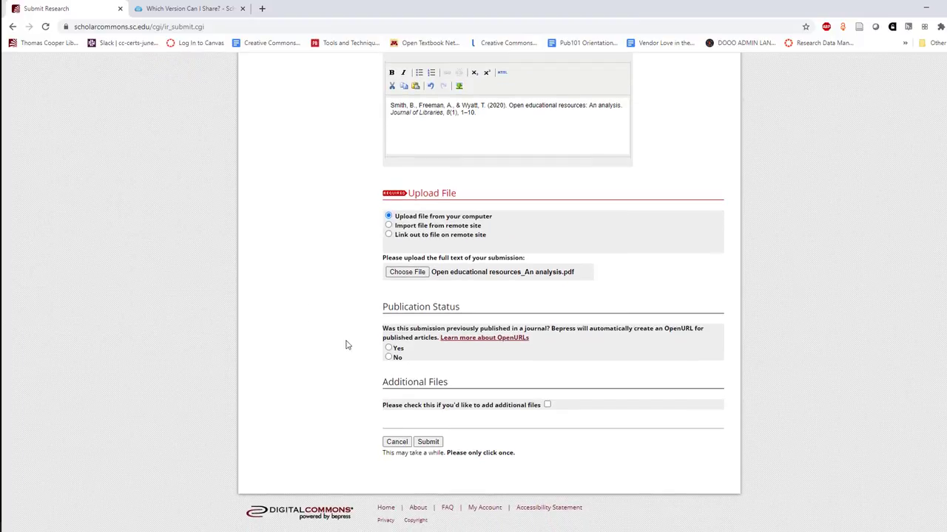
Set Publication Status to Yes and submit the form
click(398, 352)
click(429, 442)
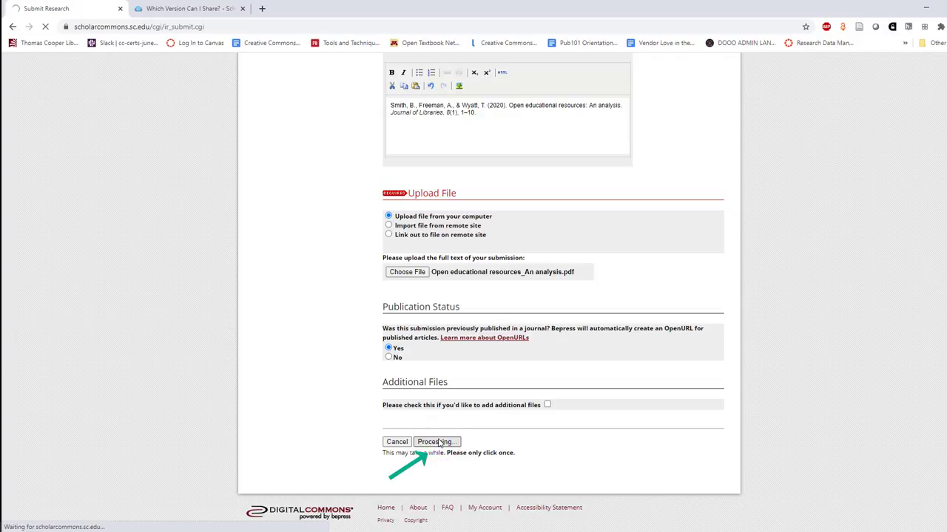